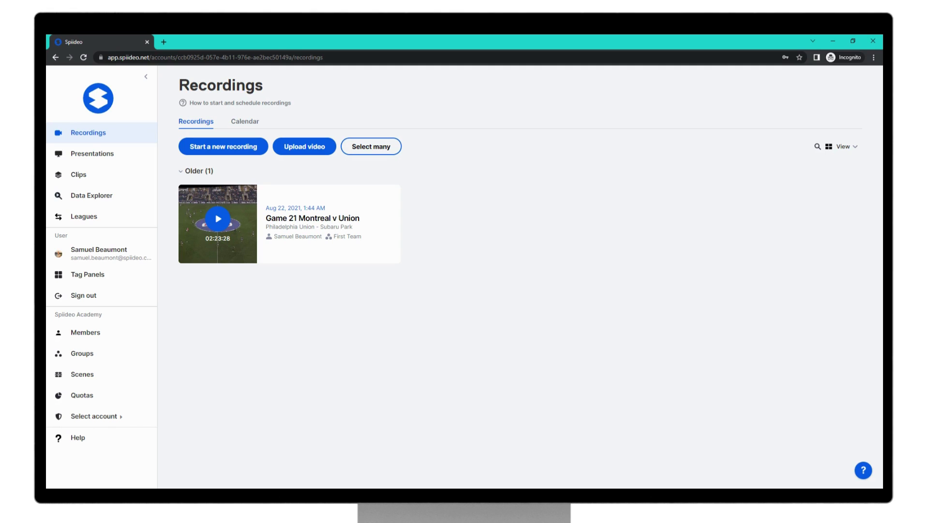
- Start a new tag panel titled "1st Team Tag" and share it with the First Team group
left_click(100, 278)
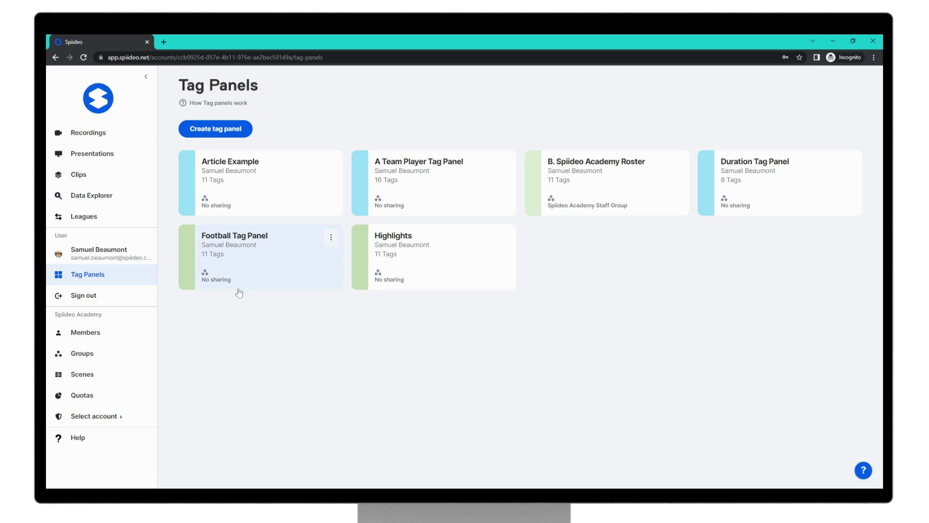
left_click(211, 131)
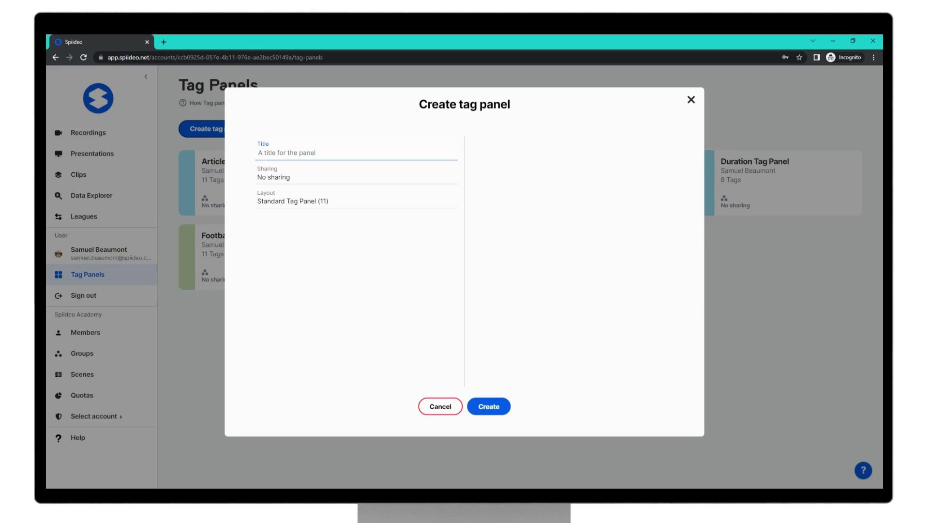
type("1st Team Tag")
left_click(273, 175)
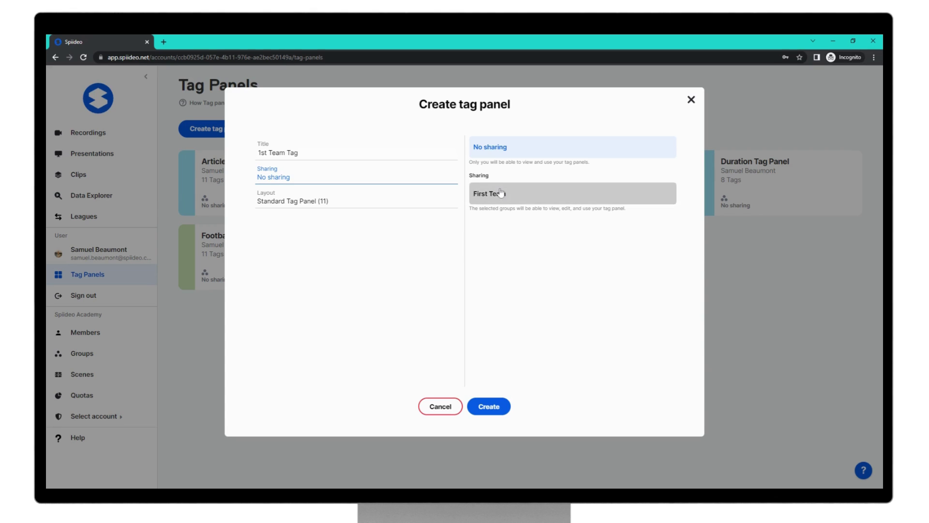
left_click(498, 194)
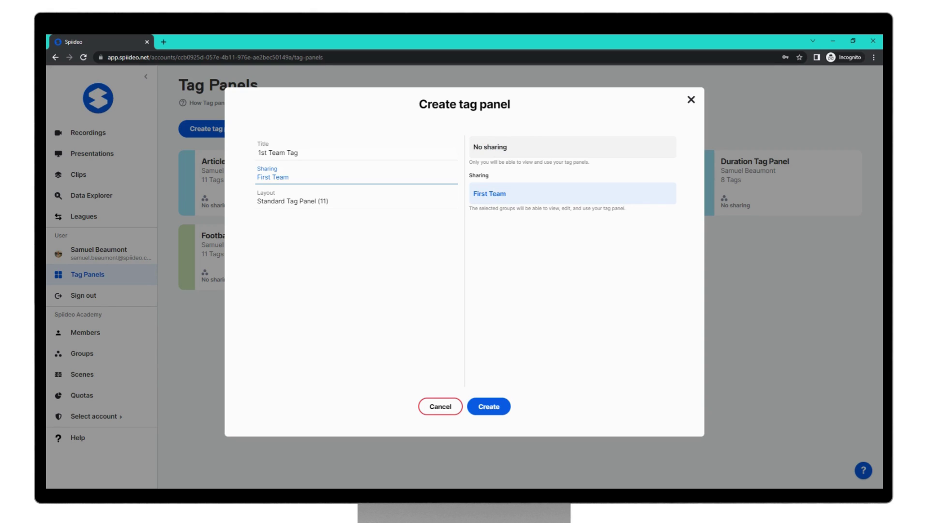
- Browse the available layouts and create the panel with the Standard Tag Panel (11) layout
left_click(256, 201)
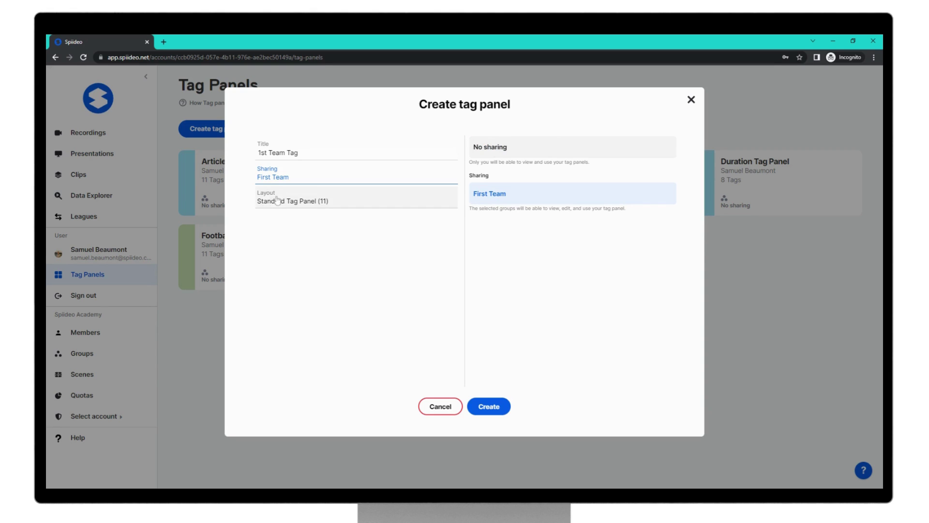
scroll(587, 221, "down", 9)
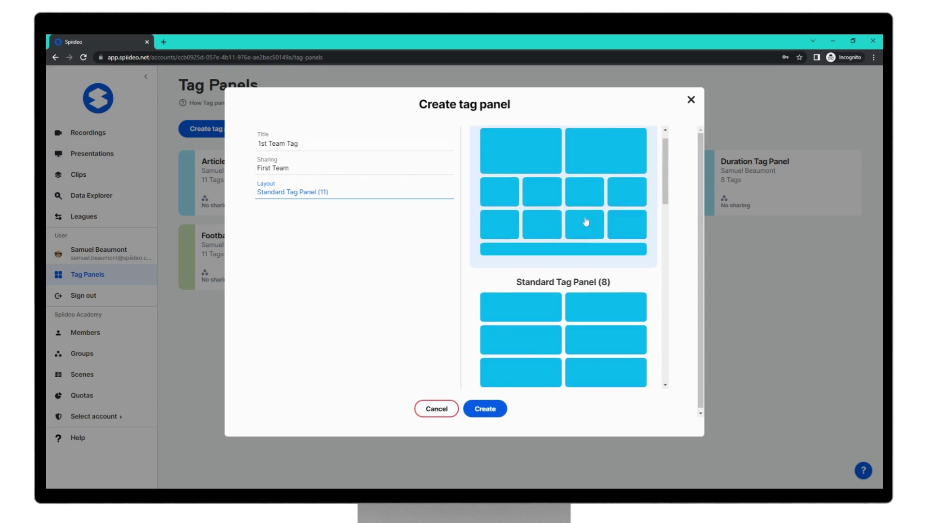
scroll(587, 222, "down", 5)
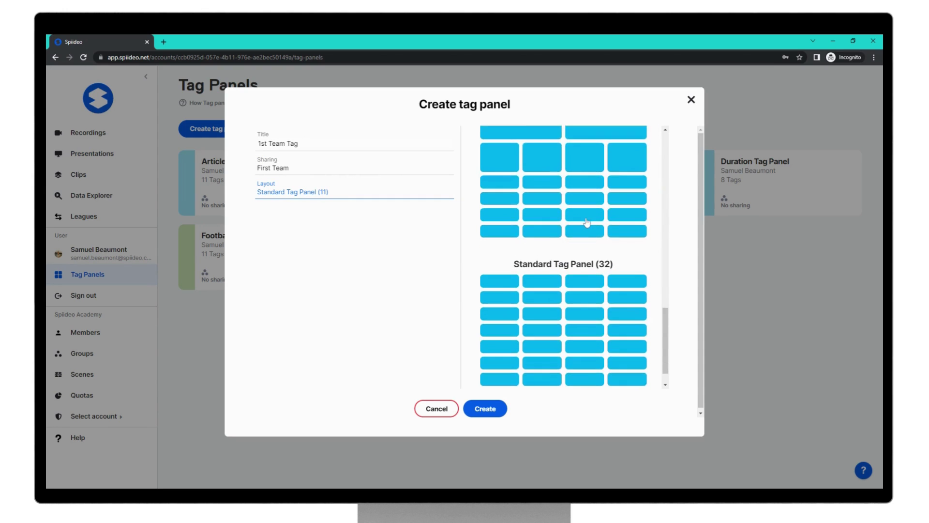
scroll(587, 222, "up", 5)
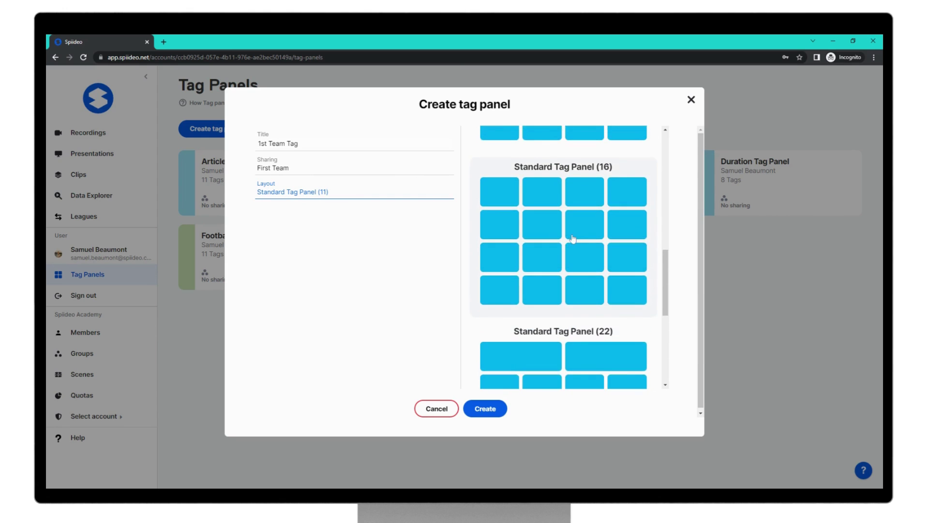
scroll(569, 241, "up", 5)
scroll(573, 237, "up", 3)
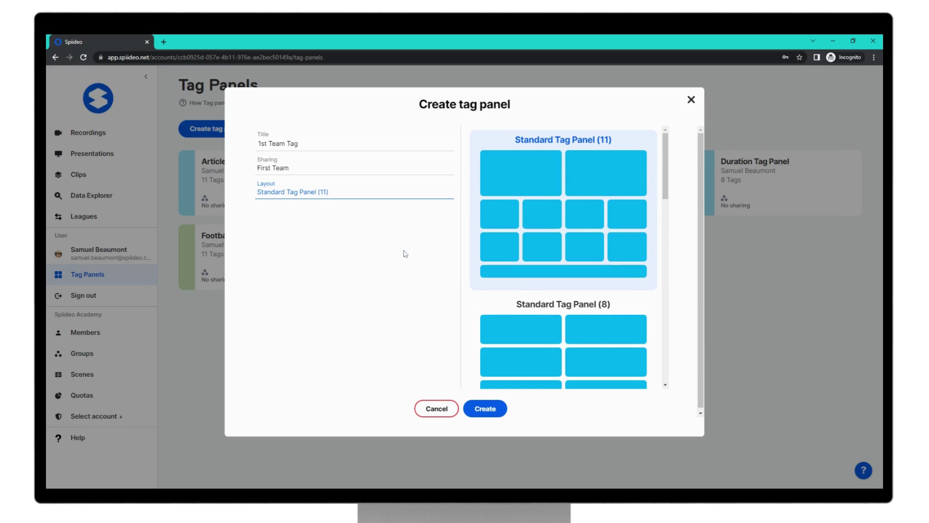
left_click(493, 412)
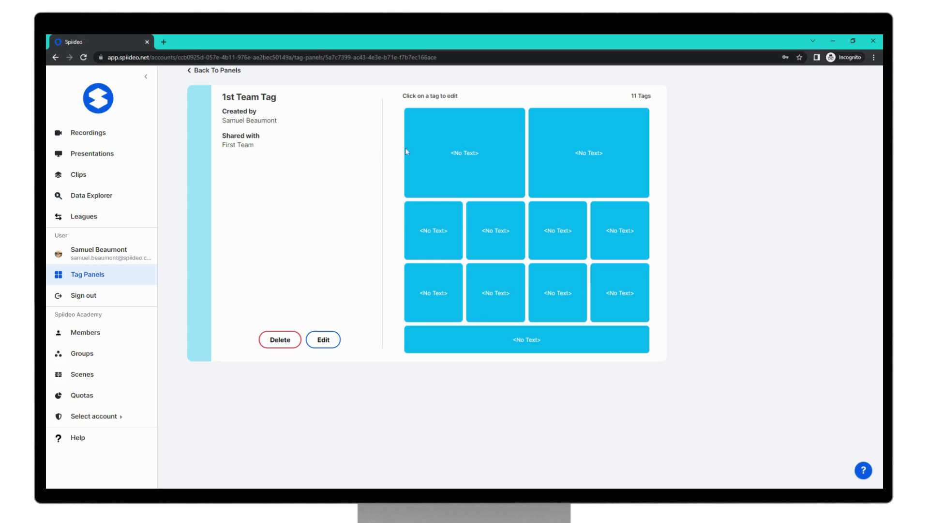
- Label the first large tag of the panel "Goal Scored" and colour it medium green
left_click(468, 156)
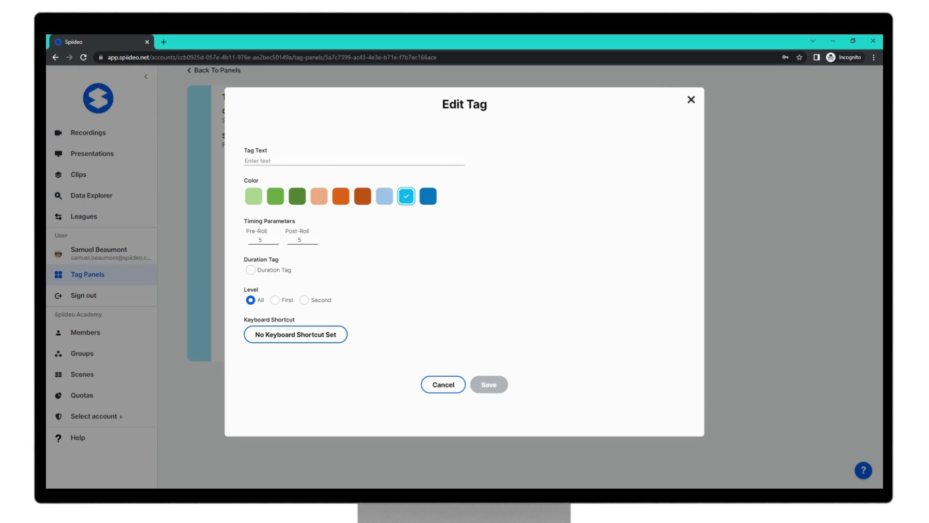
left_click(256, 161)
type("Goal Sc")
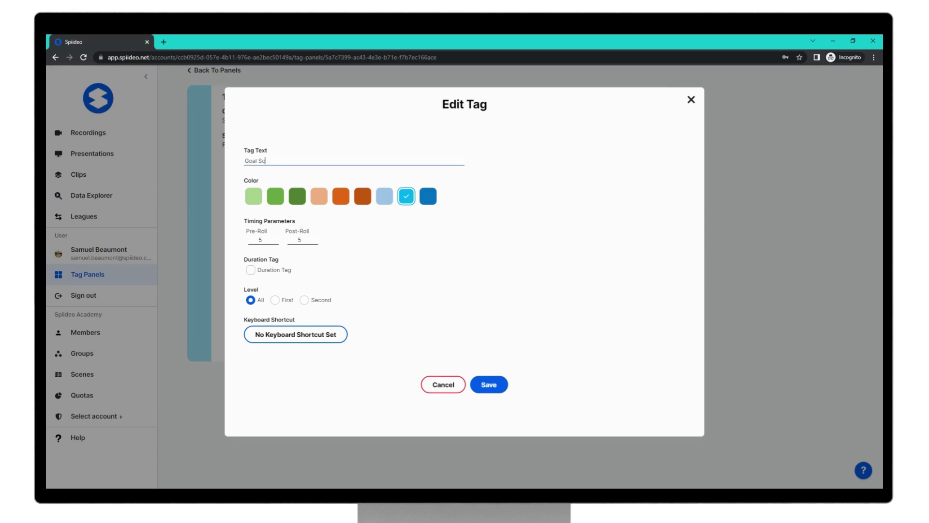
type("ored")
left_click(258, 136)
left_click(276, 197)
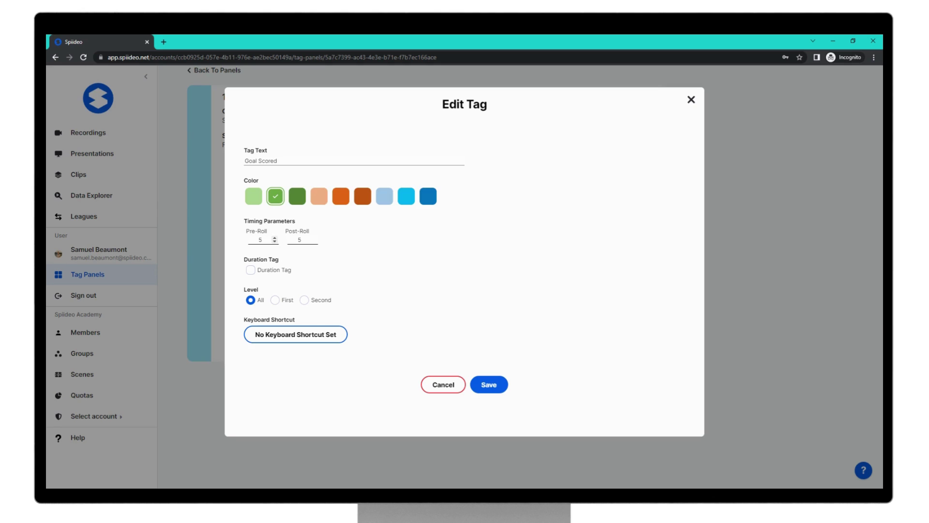
- Set the Goal Scored tag's pre-roll to 10
triple_click(274, 239)
triple_click(275, 241)
left_click_drag(263, 240, 258, 241)
type("10")
- Try the Duration Tag option on the Goal Scored tag to check its effect on the level choices, and turn it back off
left_click(250, 270)
mouse_move(252, 307)
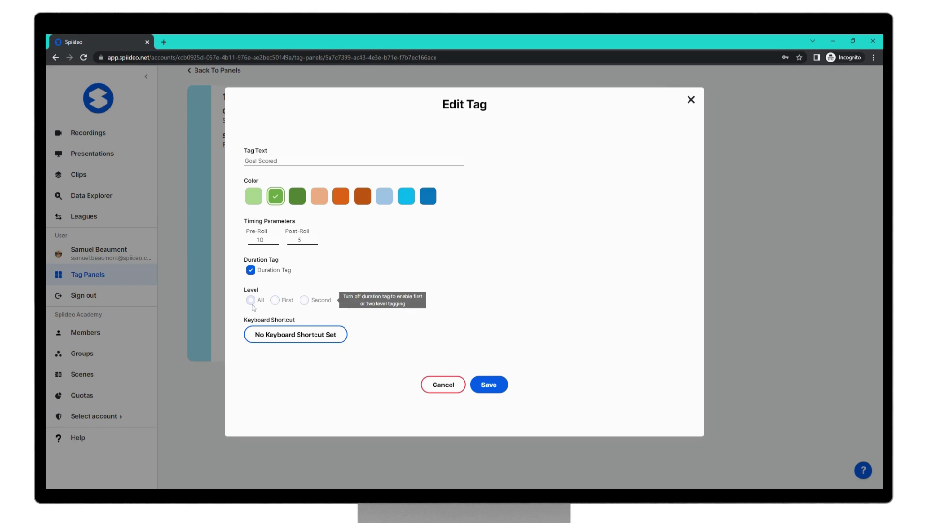
left_click(251, 271)
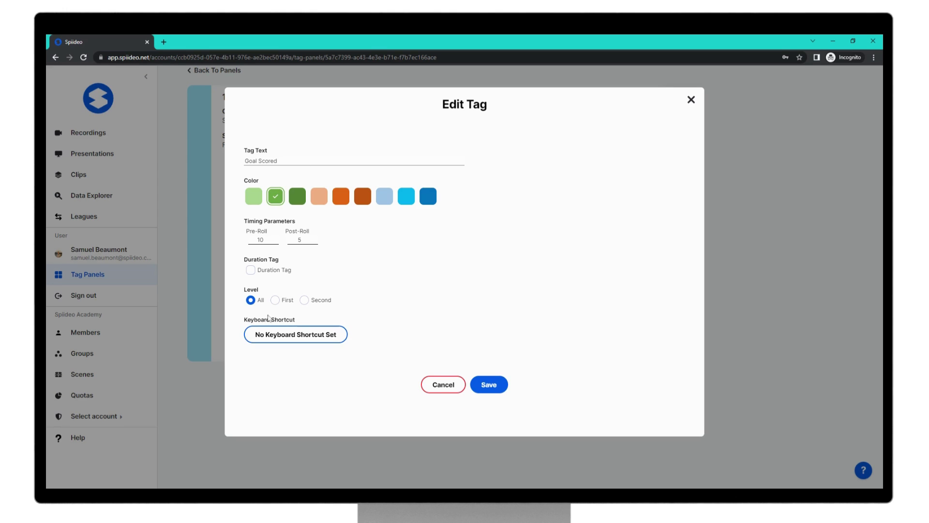
- Save the Goal Scored tag and reopen its settings for a check, closing them without changes
left_click(489, 384)
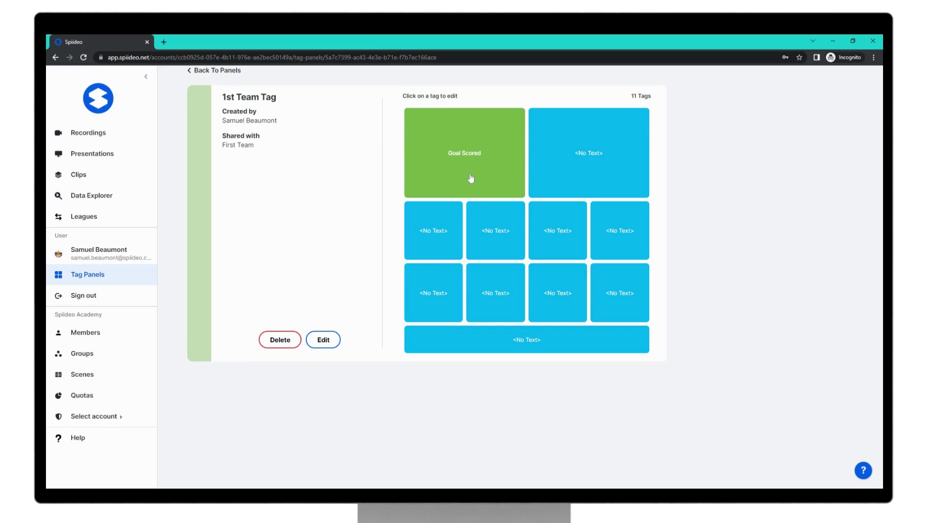
left_click(466, 156)
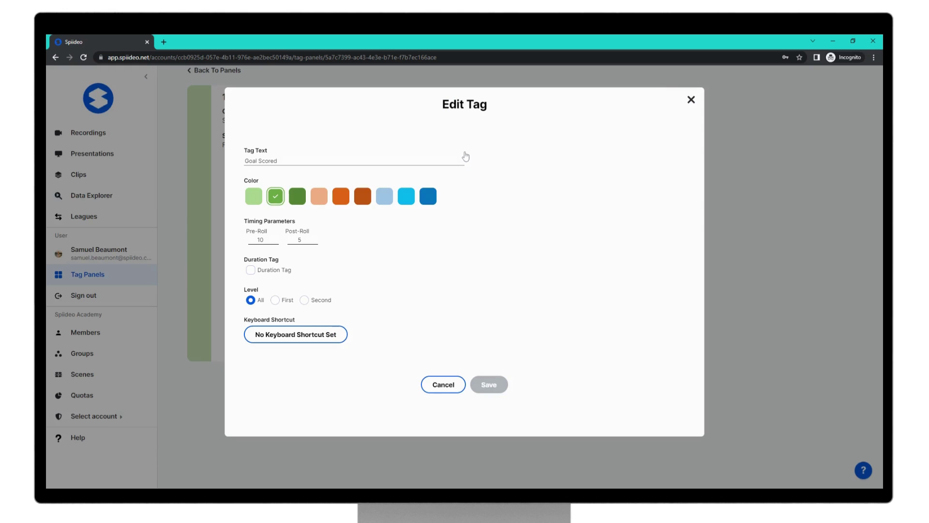
left_click(444, 385)
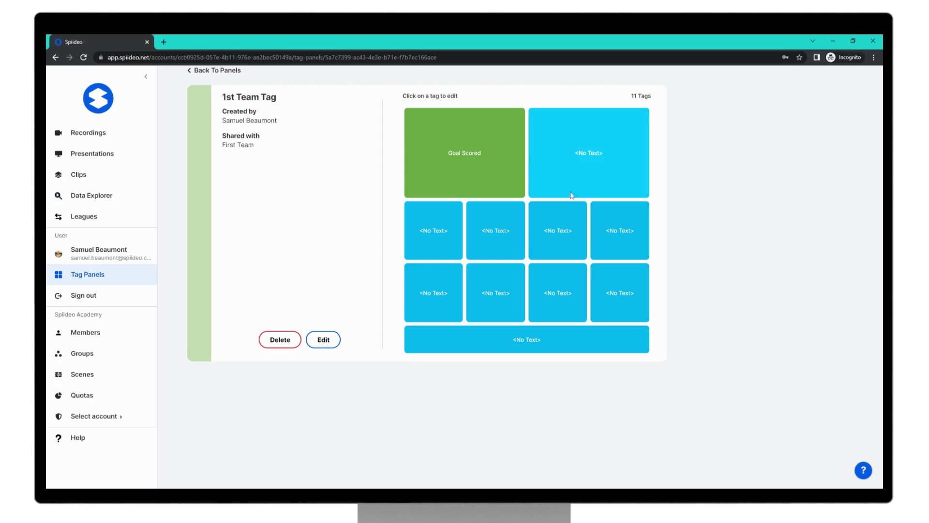
- Return to the tag panel list, change the 1st Team Tag panel to No sharing, and save it
left_click(217, 71)
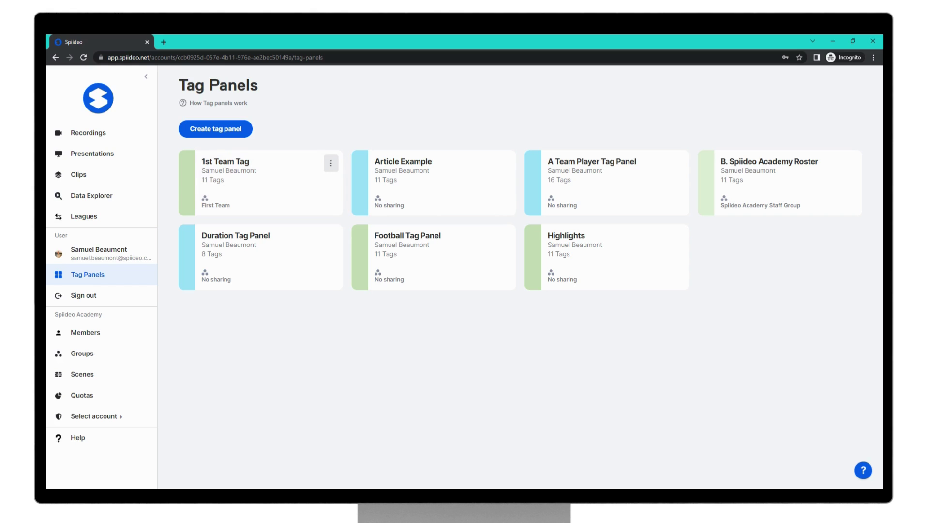
left_click(332, 167)
left_click(300, 189)
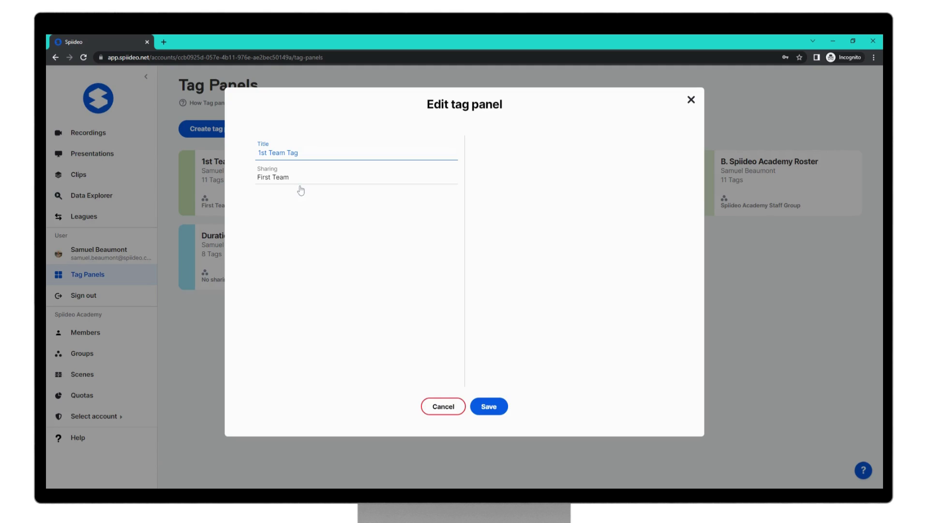
left_click(273, 177)
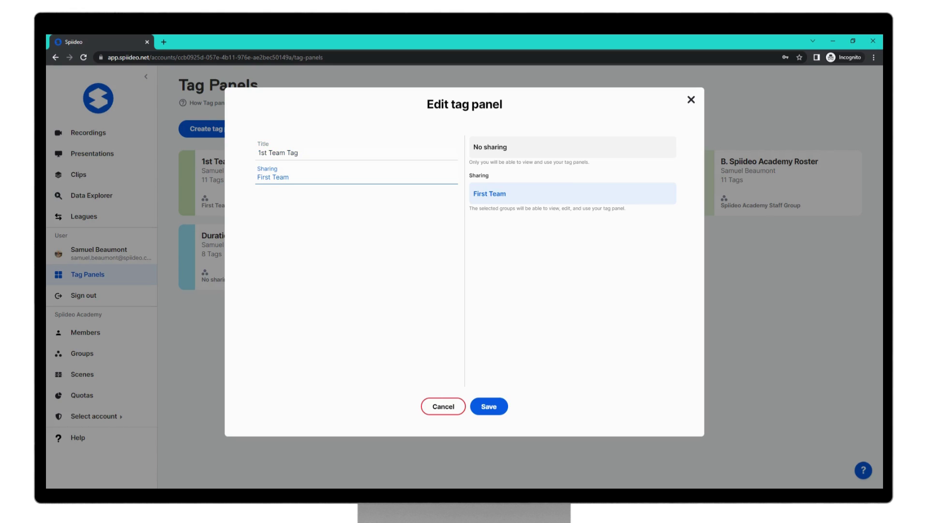
left_click(515, 150)
left_click(487, 405)
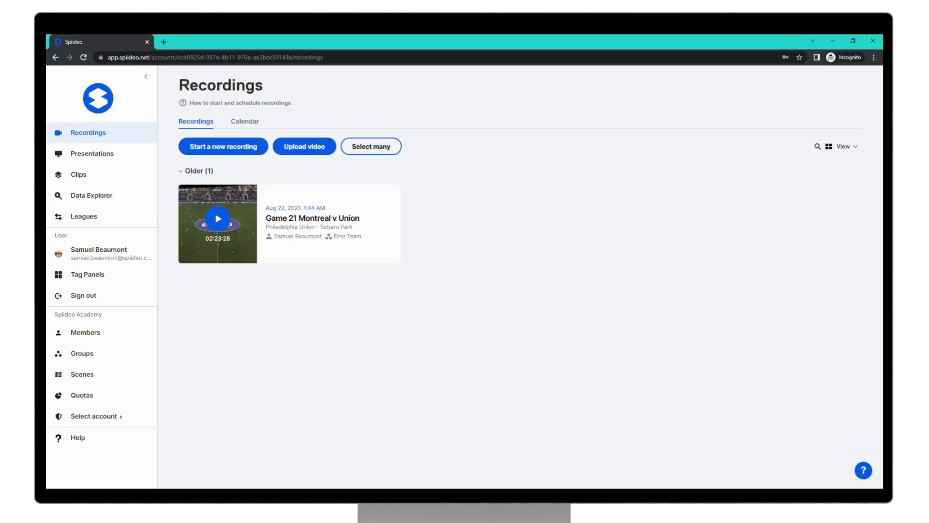
- Open the contact support messenger from the help options
left_click(863, 469)
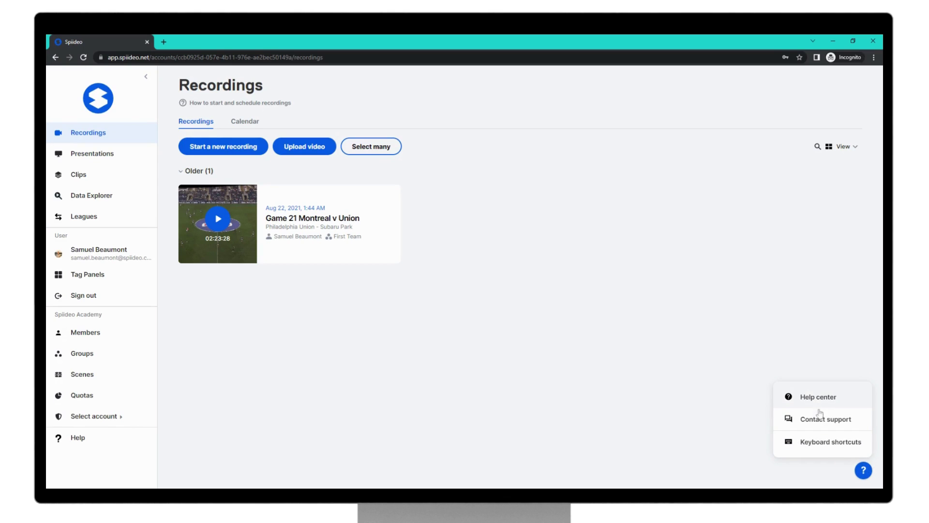
left_click(818, 418)
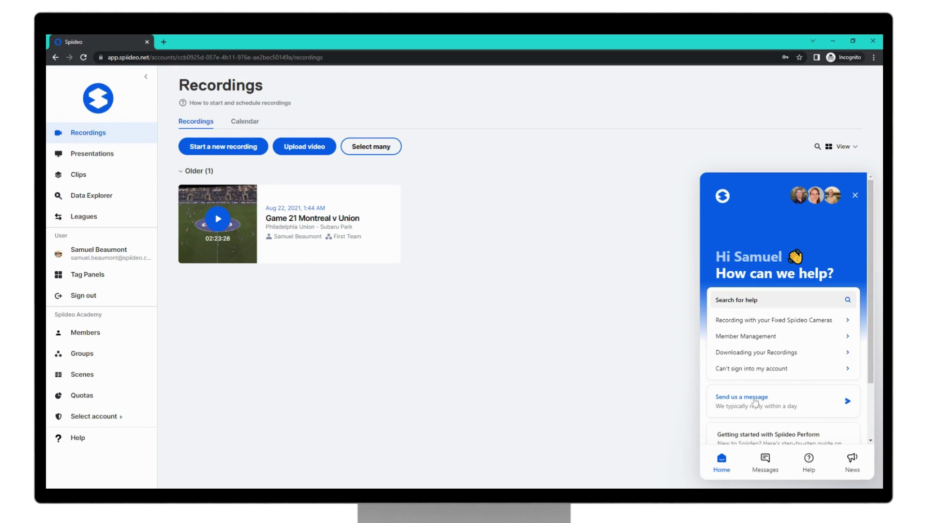